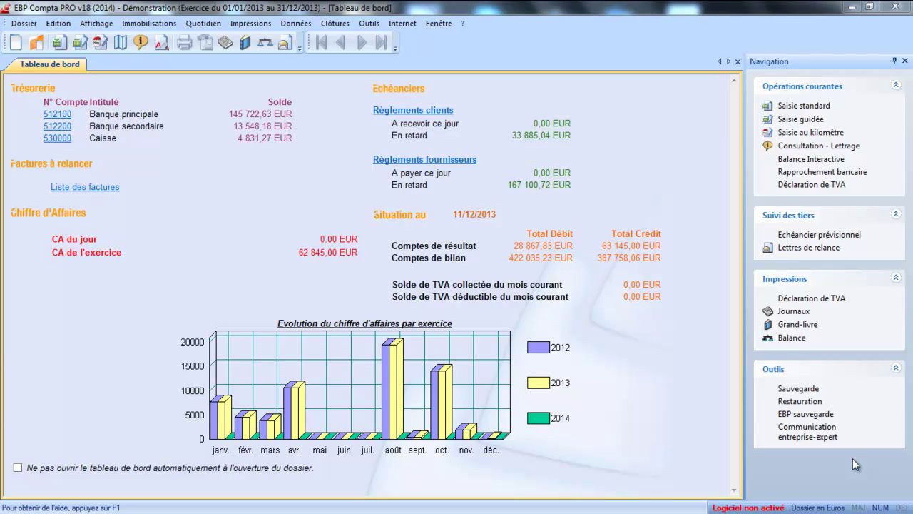
Open the Achats de marchandises journal from the list of journals and choose Continue as its numbering type
click(293, 23)
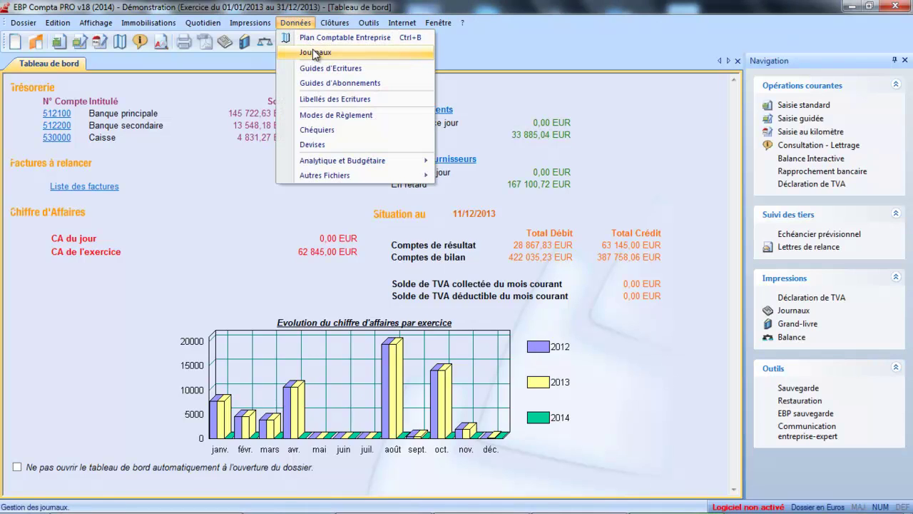
click(313, 50)
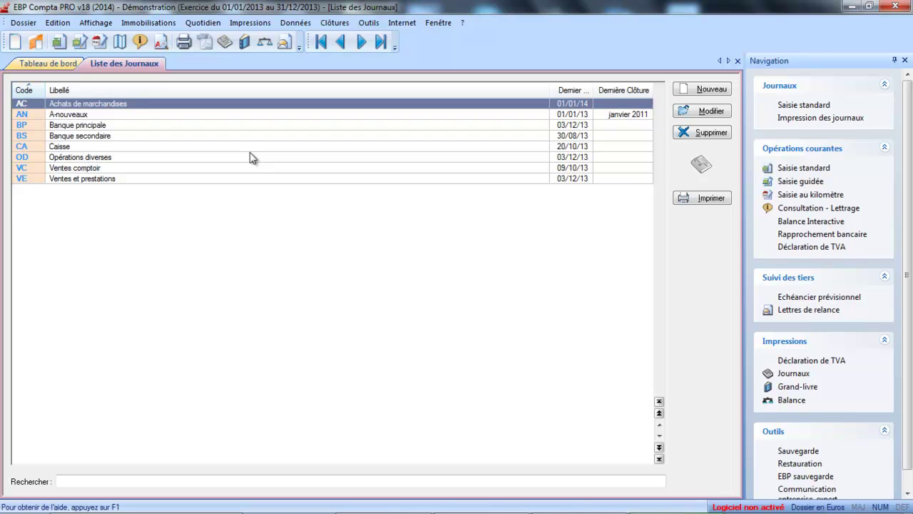
double_click(218, 106)
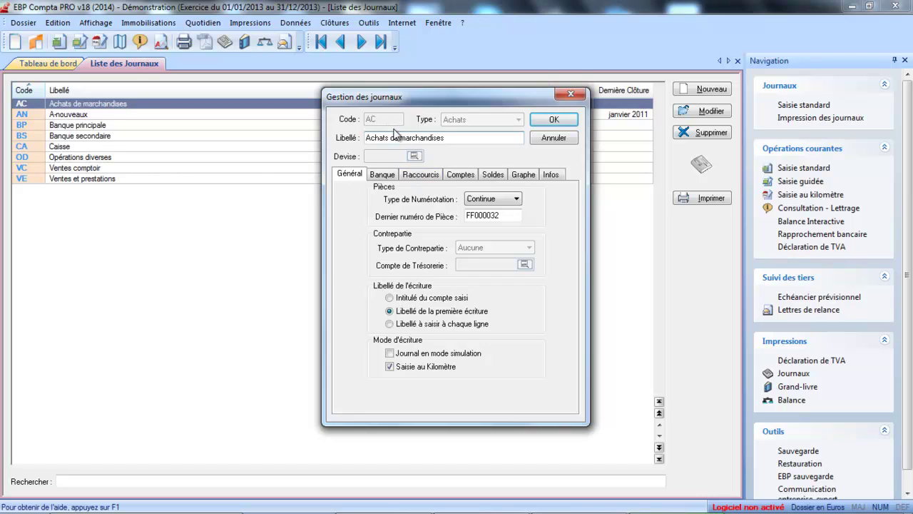
click(503, 201)
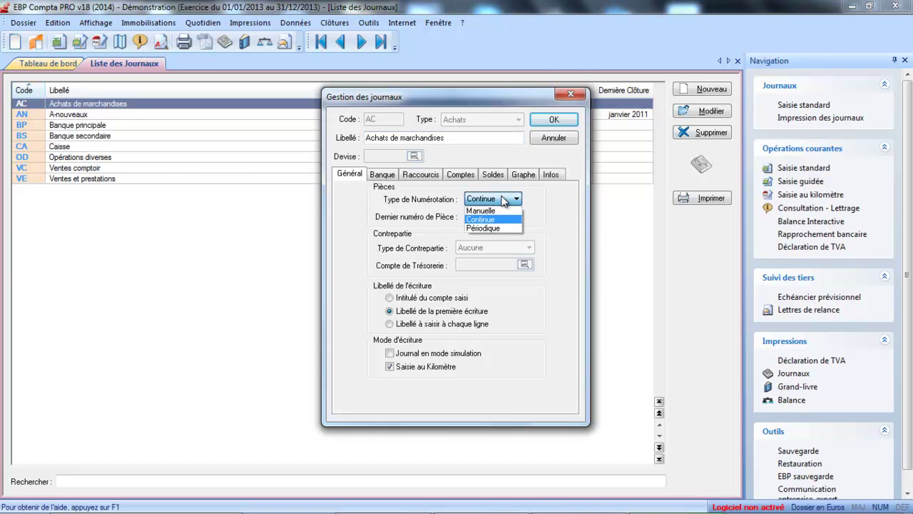
click(496, 219)
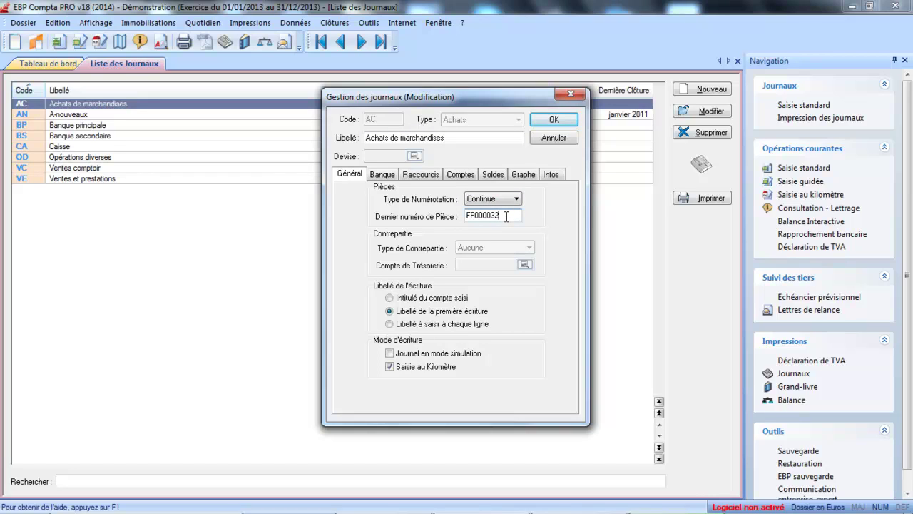
Set the last document number of the Achats de marchandises journal to AC000650
drag(506, 216, 431, 219)
key(BackSpace)
text(1)
key(BackSpace)
text(AC000001)
key(BackSpace)
key(BackSpace)
key(BackSpace)
text(650)
Review the purchase journal's bank, shortcut and account settings without adding any shortcut, and save the journal
click(384, 175)
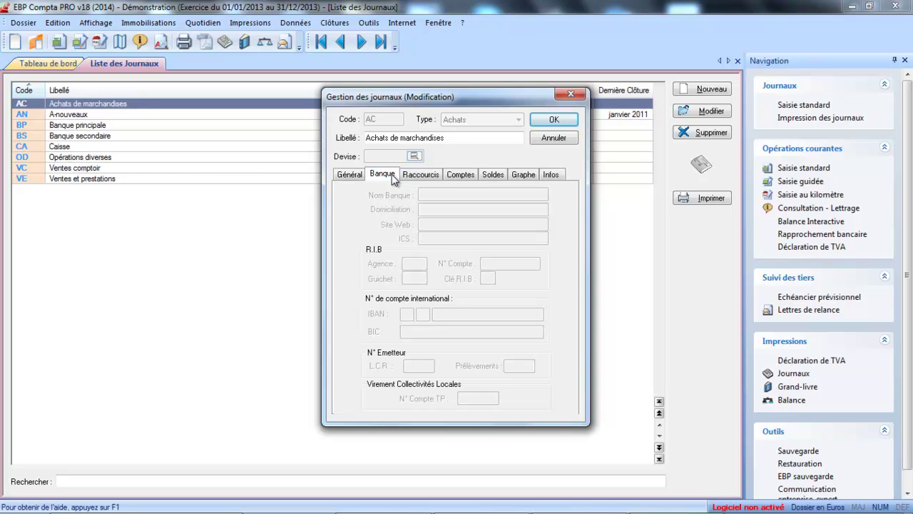
click(434, 174)
click(445, 174)
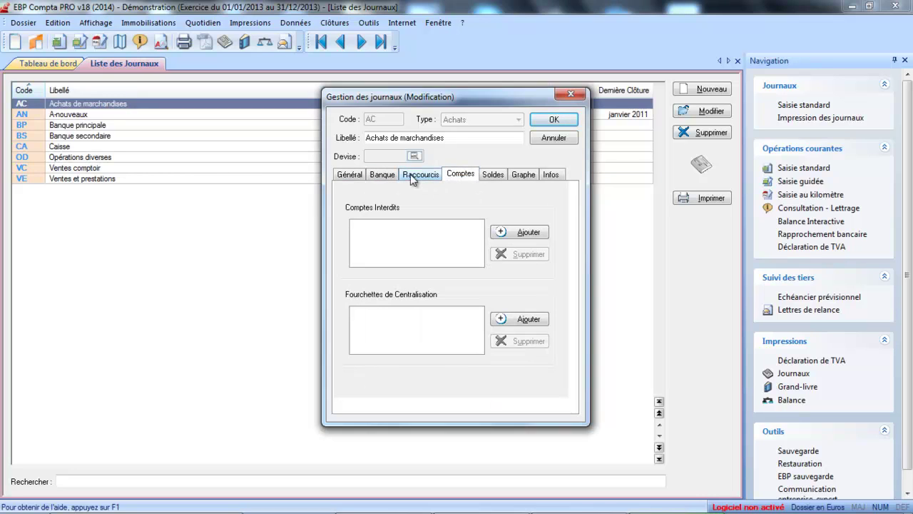
click(410, 176)
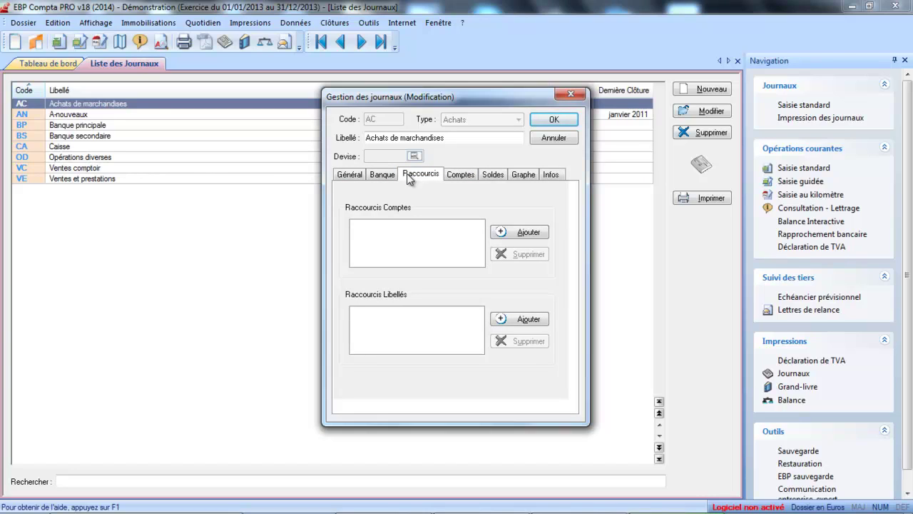
click(519, 234)
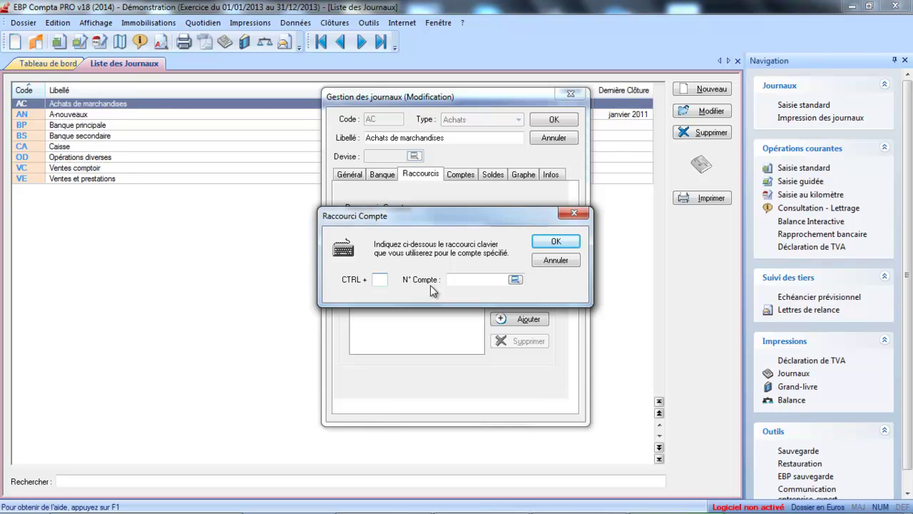
click(552, 261)
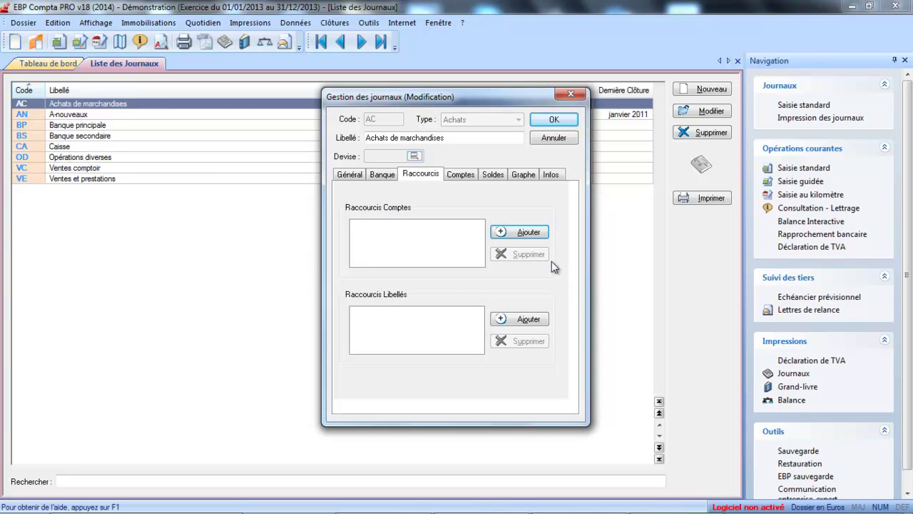
click(457, 176)
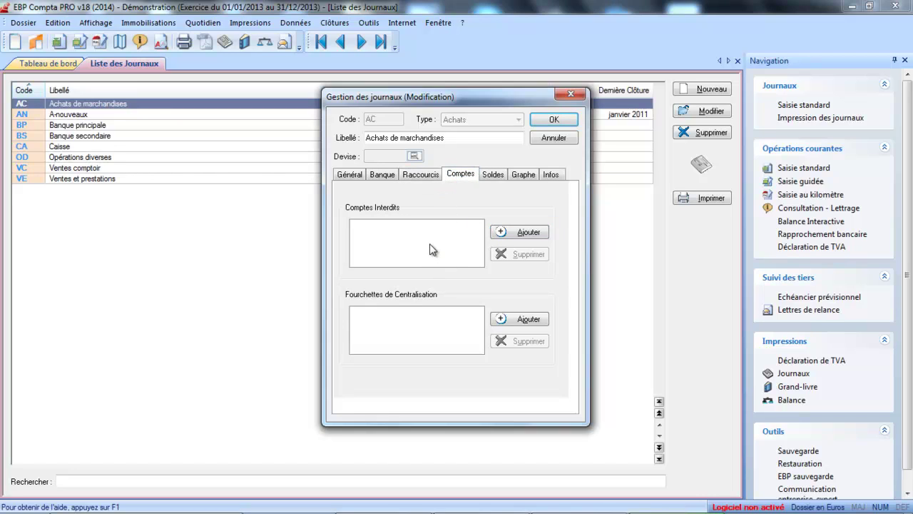
click(554, 121)
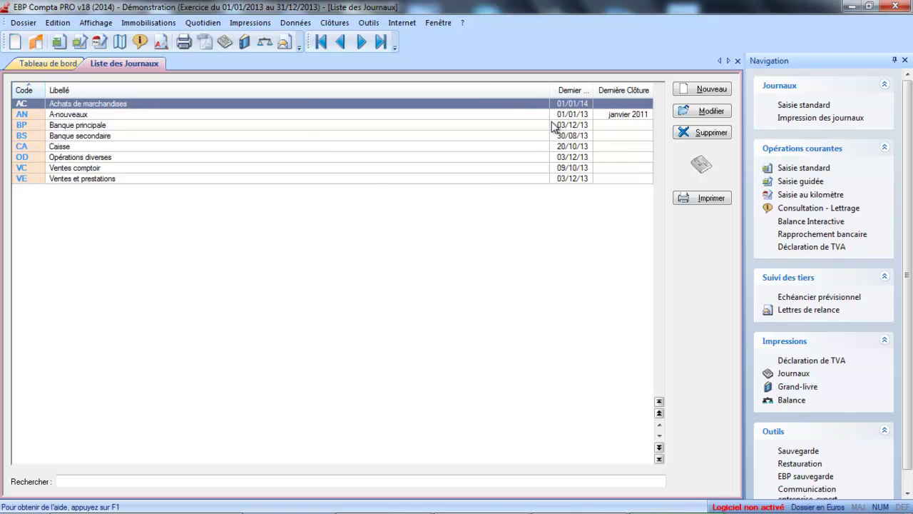
Examine the general settings of the A-nouveaux journal and close its record
click(126, 116)
double_click(125, 116)
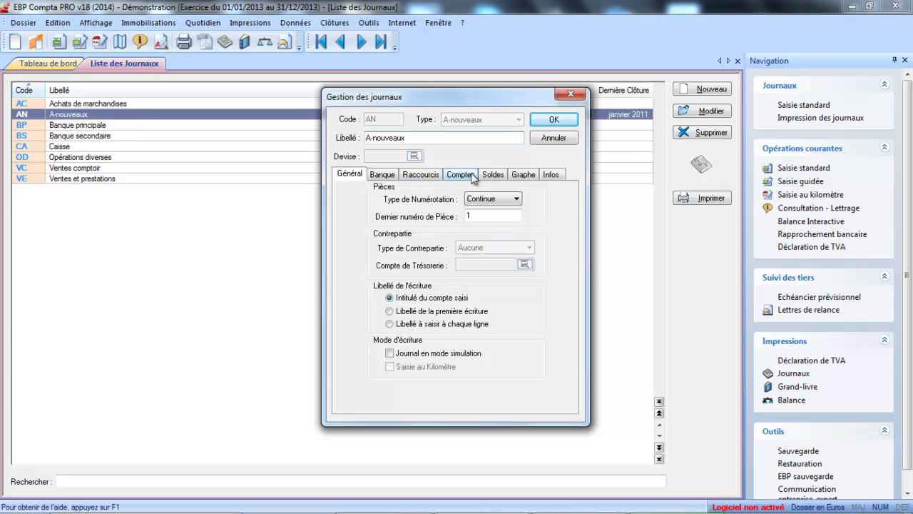
click(549, 121)
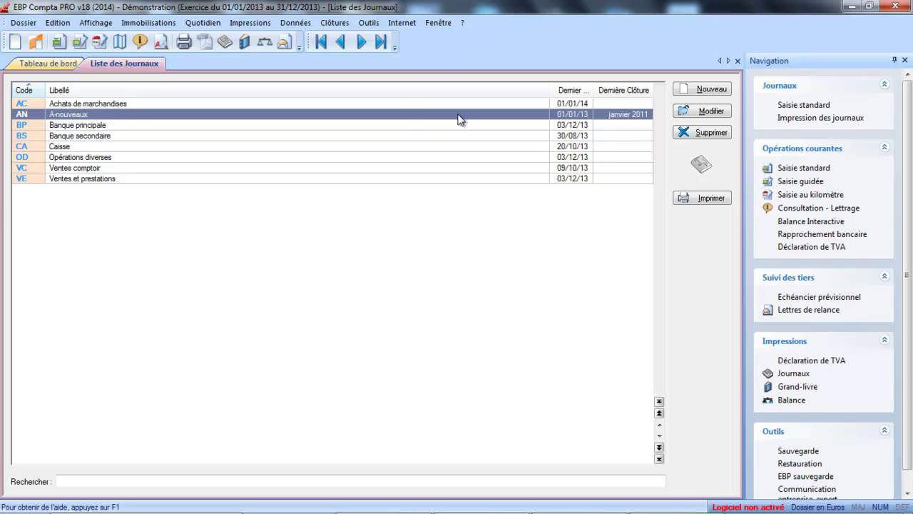
Start a new journal with code BPA, type Trésorerie and the label Banque populaire
click(698, 90)
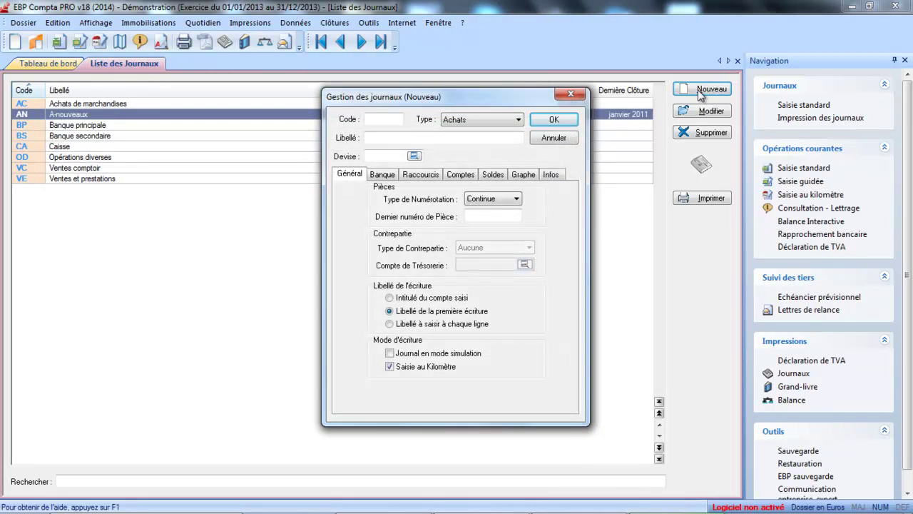
text(BPA)
click(482, 119)
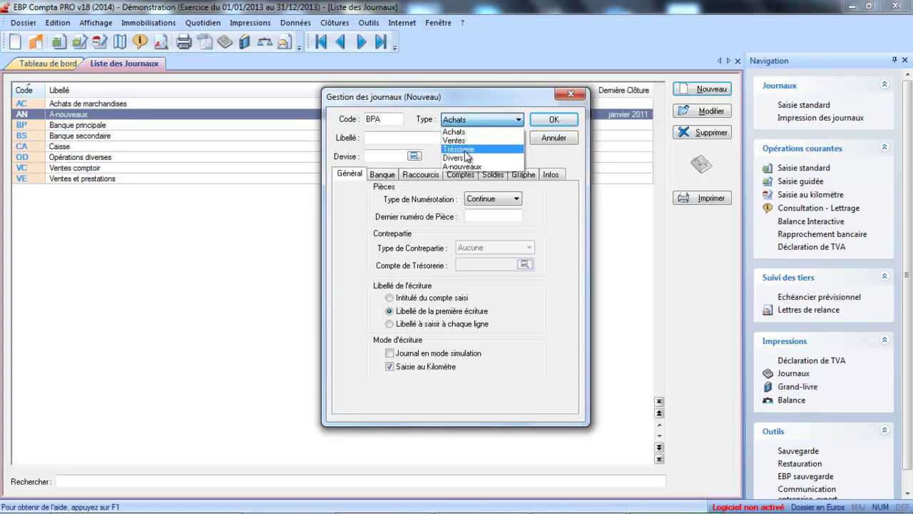
click(466, 150)
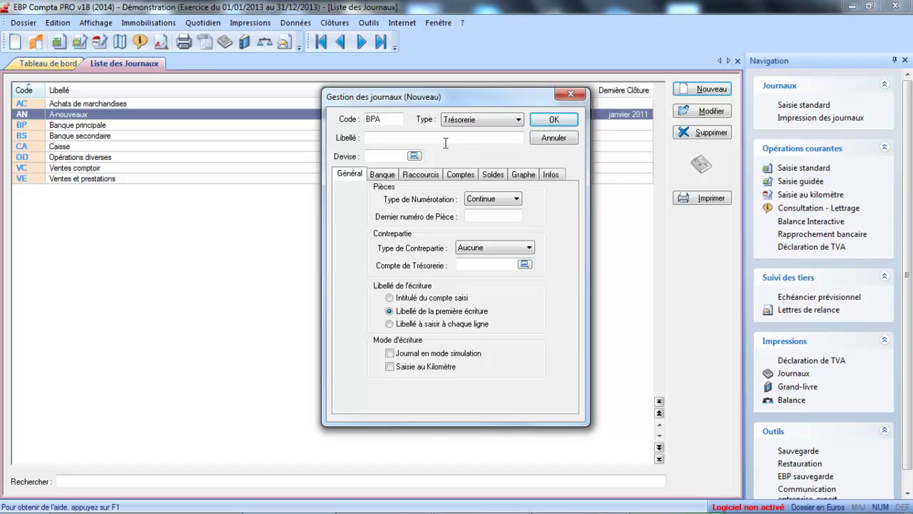
click(435, 137)
text(Banque populaire)
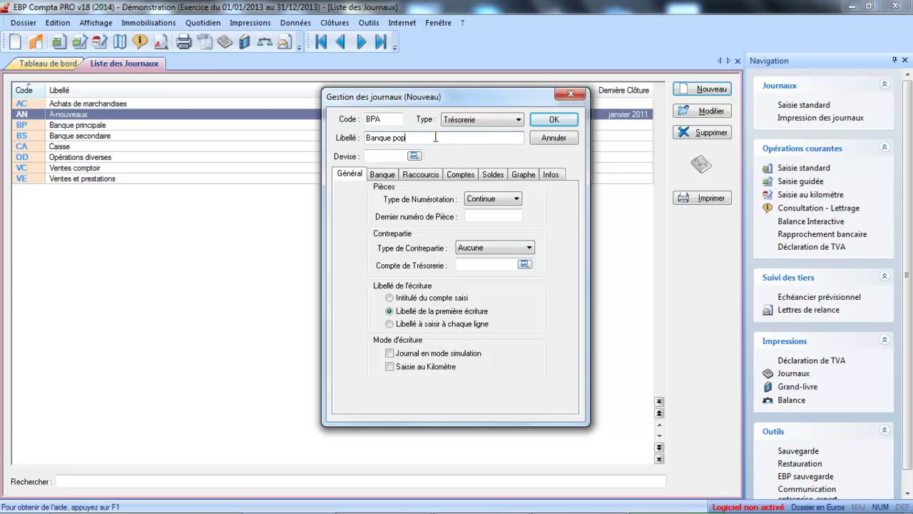
key(Tab)
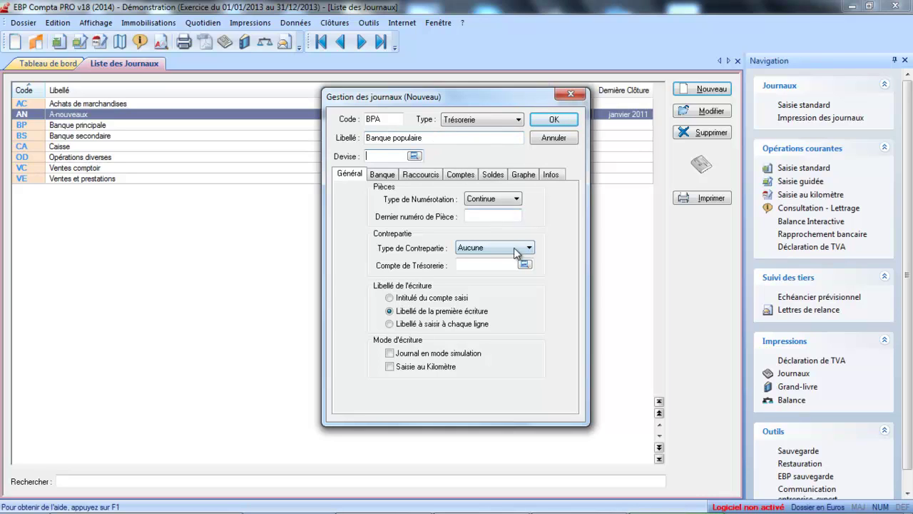
Set the BPA journal's counterpart type to Ligne à Ligne with the Banque populaire treasury account 512300, and save the journal
click(493, 215)
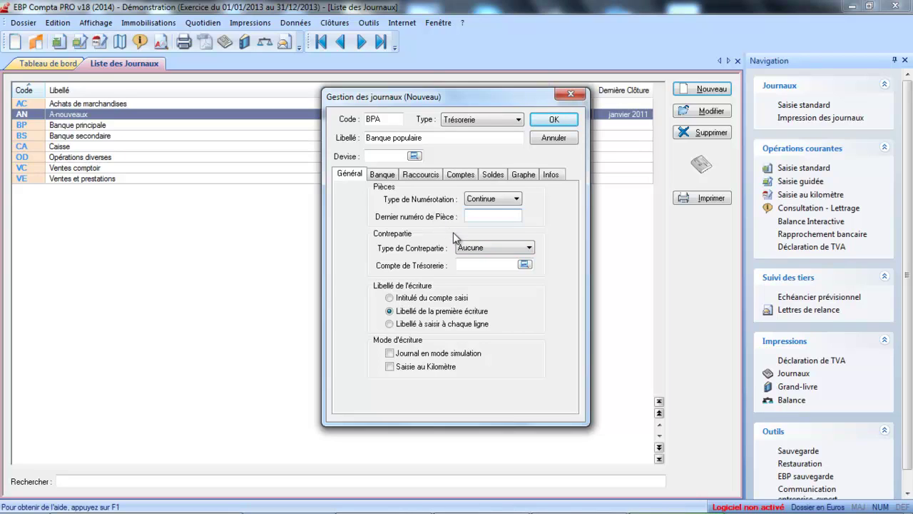
click(474, 245)
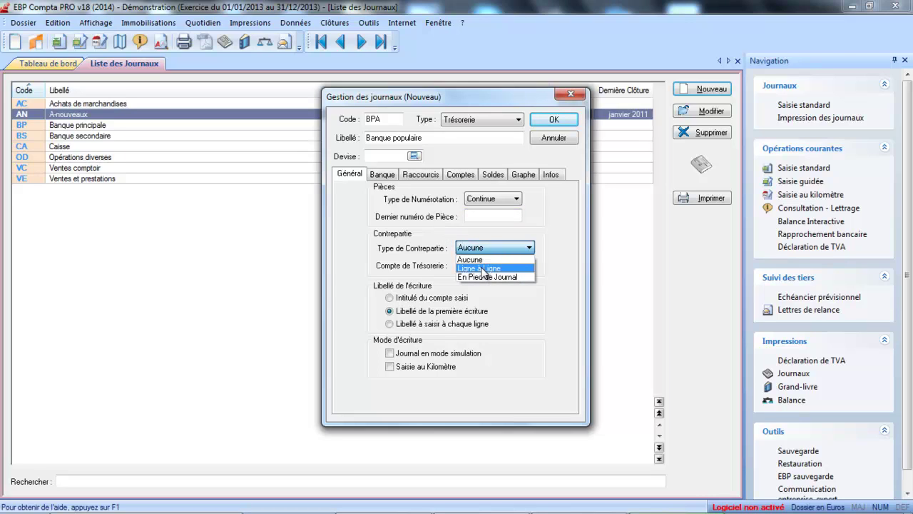
click(483, 269)
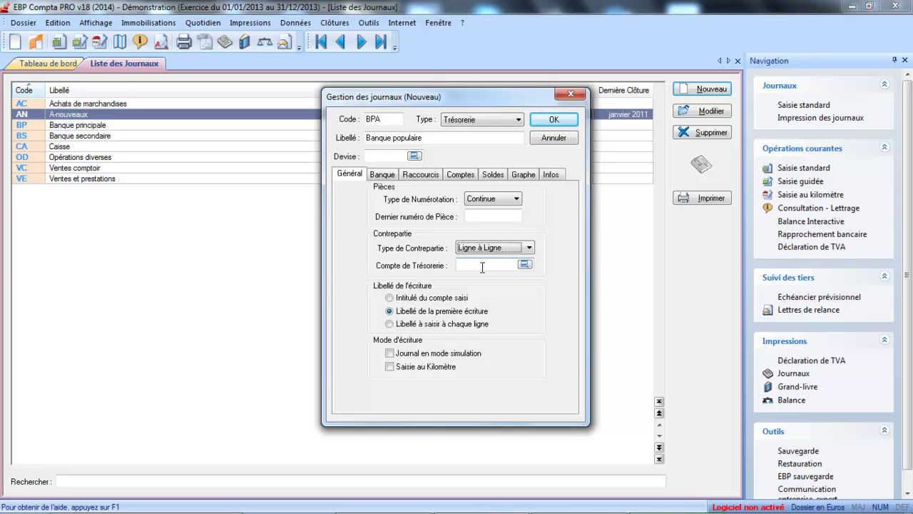
click(482, 267)
text(512)
key(Tab)
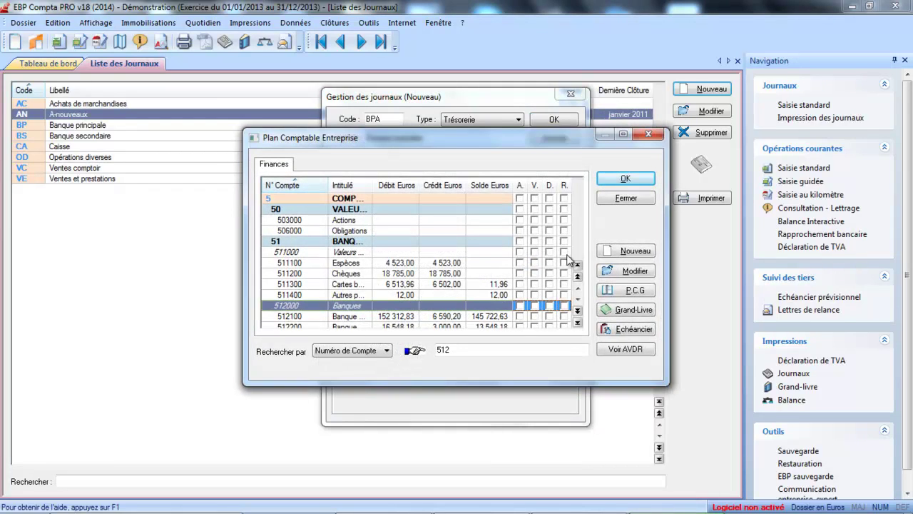
click(621, 134)
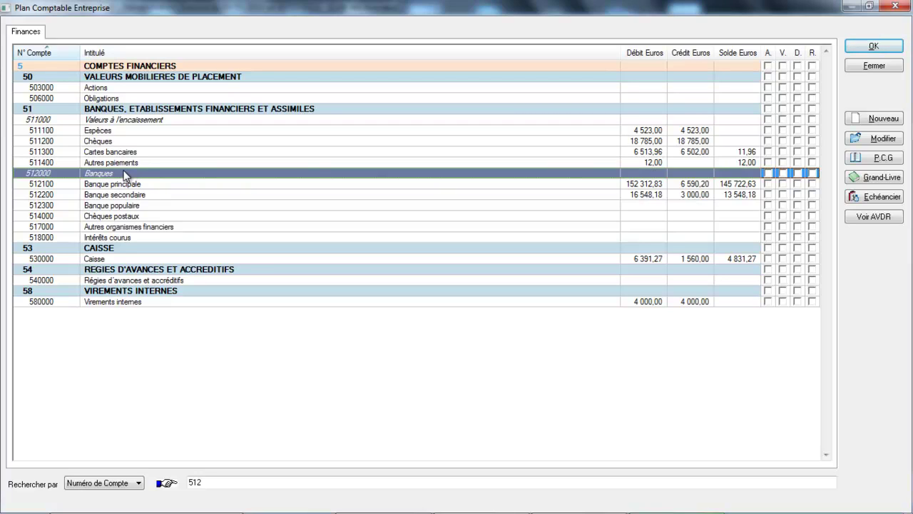
double_click(143, 207)
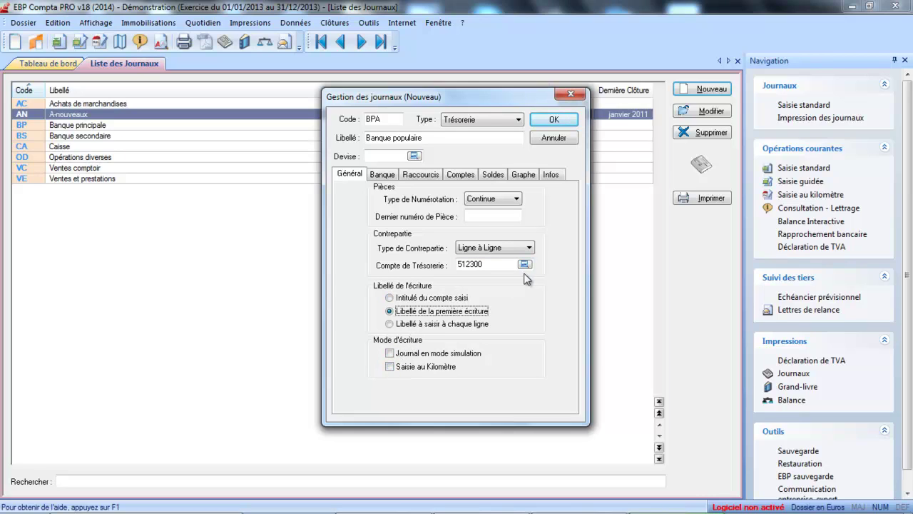
click(384, 179)
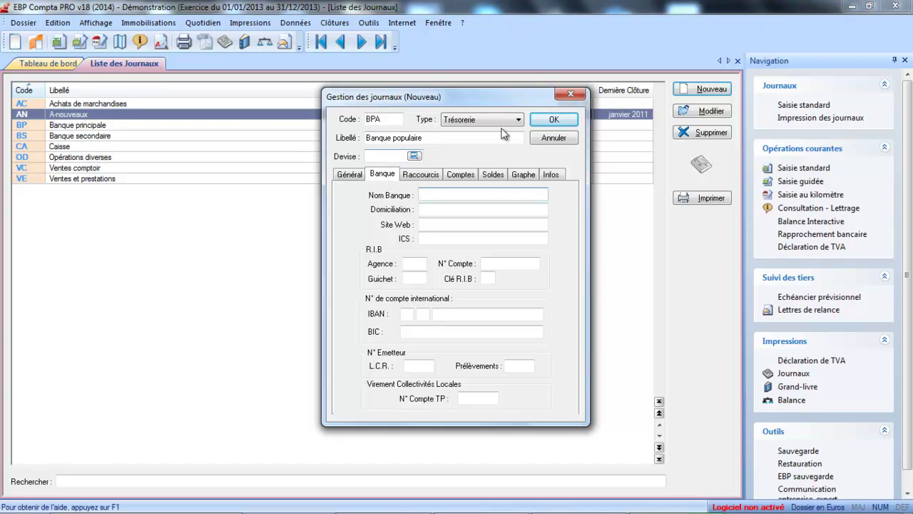
click(556, 120)
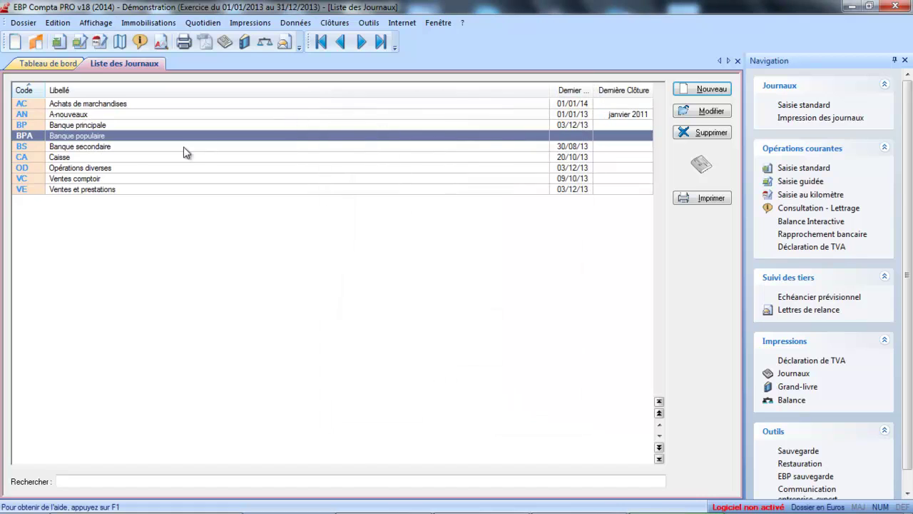
Change the Caisse journal's counterpart type to Ligne à Ligne and save it
click(131, 161)
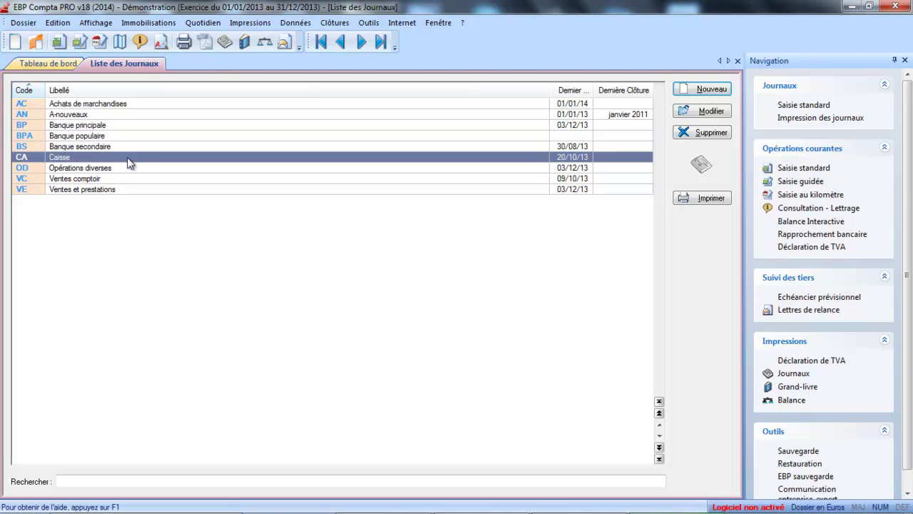
double_click(130, 162)
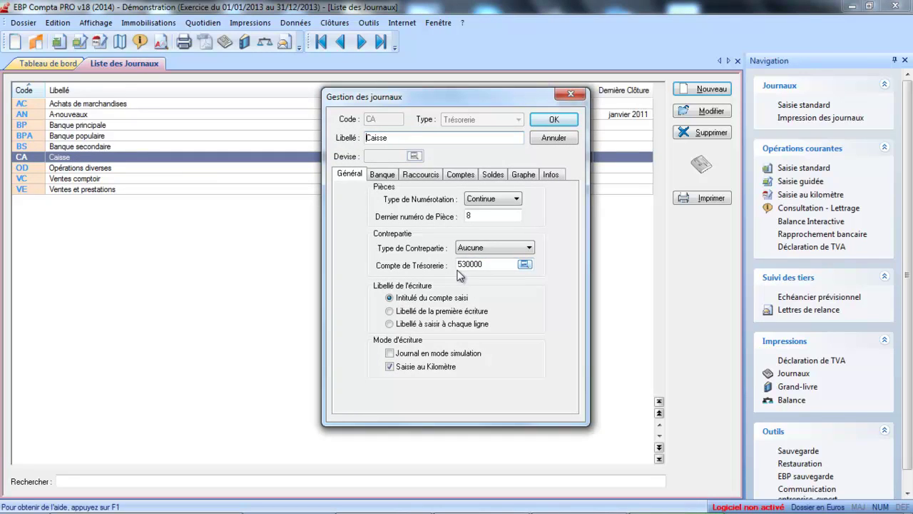
click(500, 249)
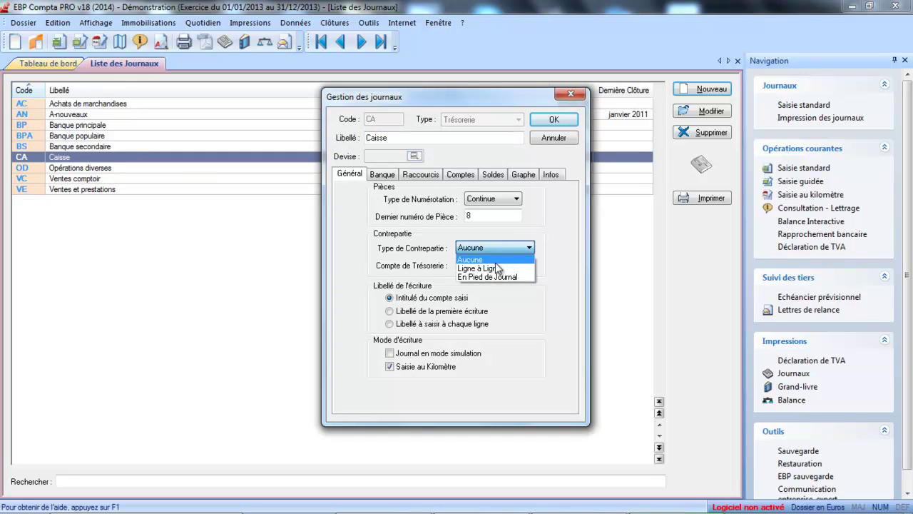
click(496, 268)
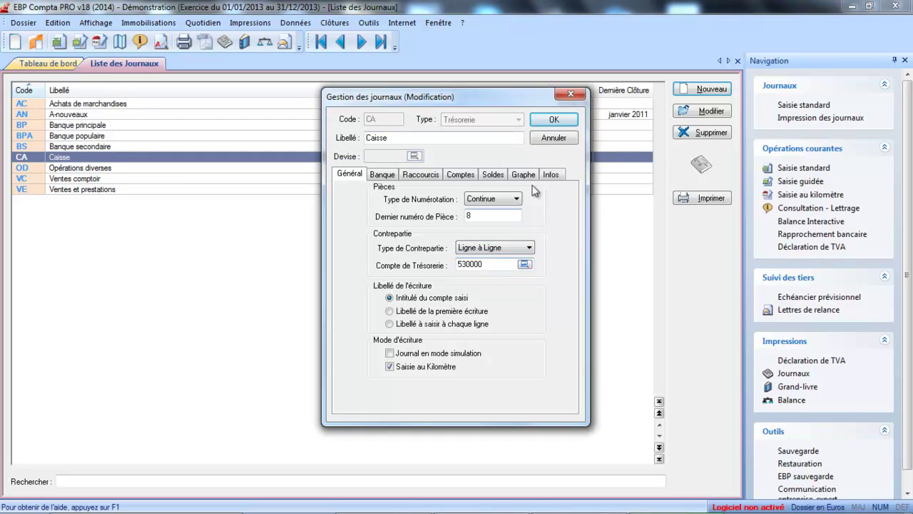
click(550, 122)
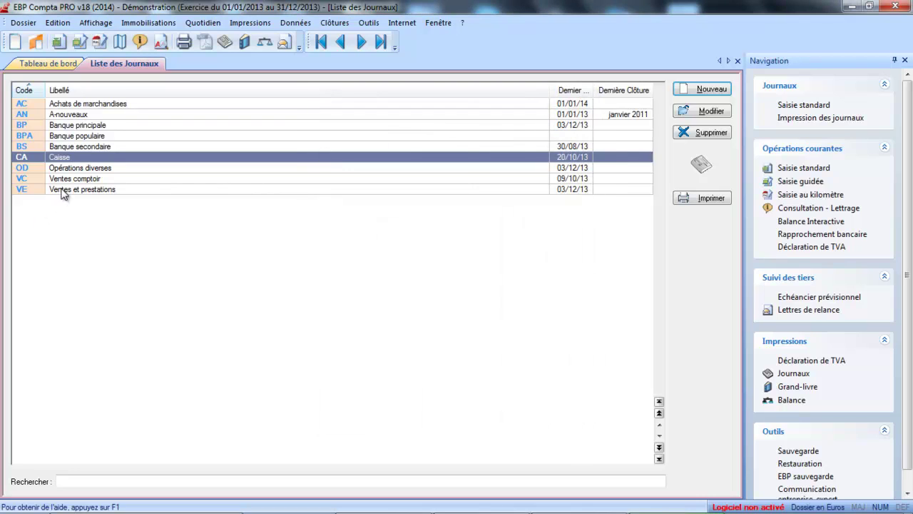
Examine the general settings of the Opérations diverses journal and close its record
click(78, 169)
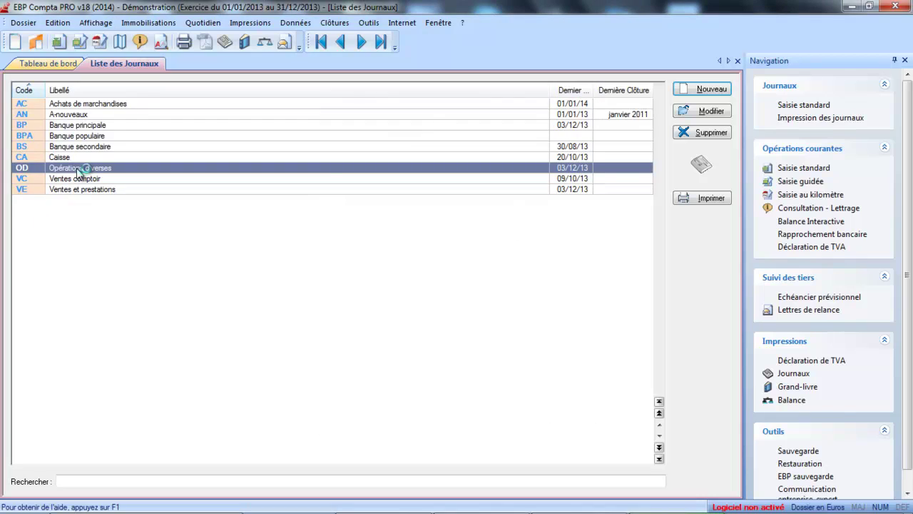
double_click(78, 171)
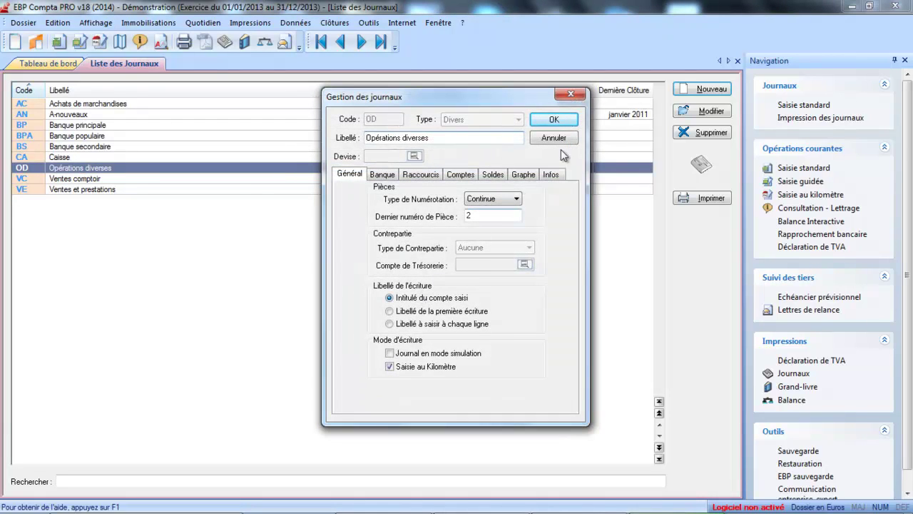
click(555, 121)
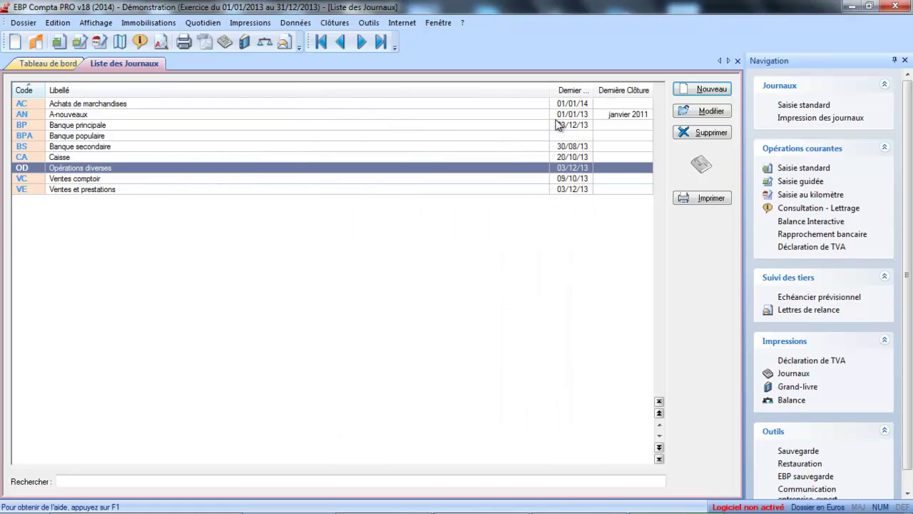
Create and save a new journal with code SA, type Divers and the label Salaire
click(699, 88)
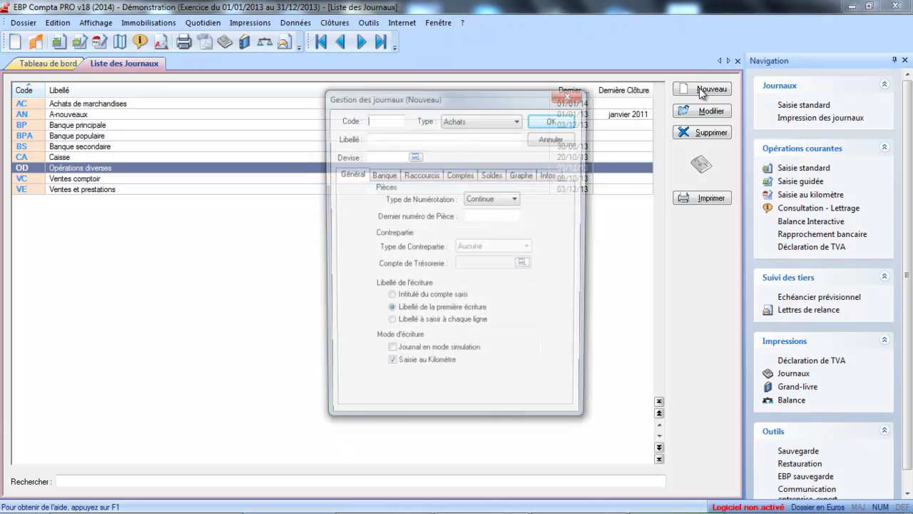
text(SA)
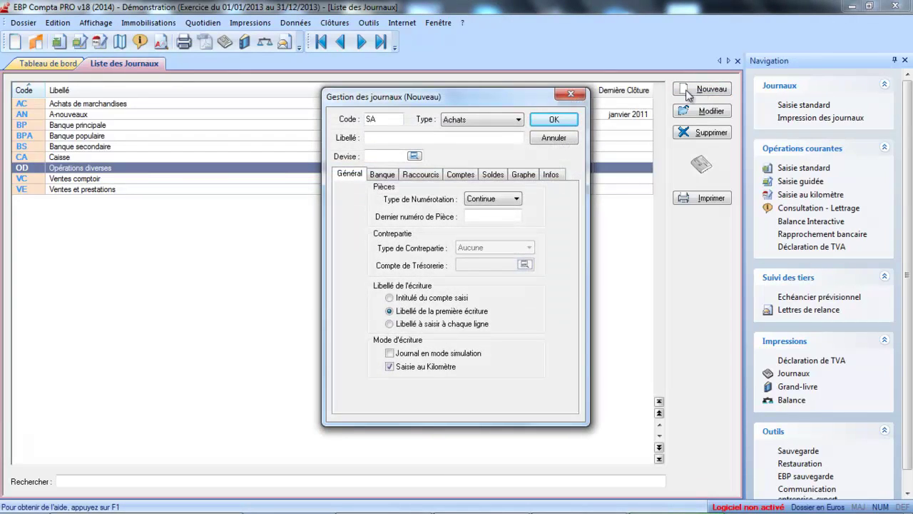
click(485, 122)
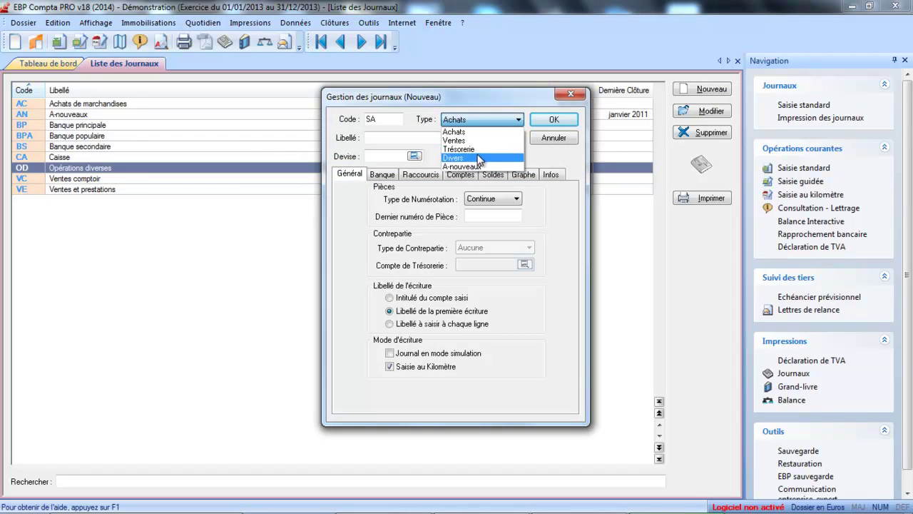
click(483, 157)
click(470, 137)
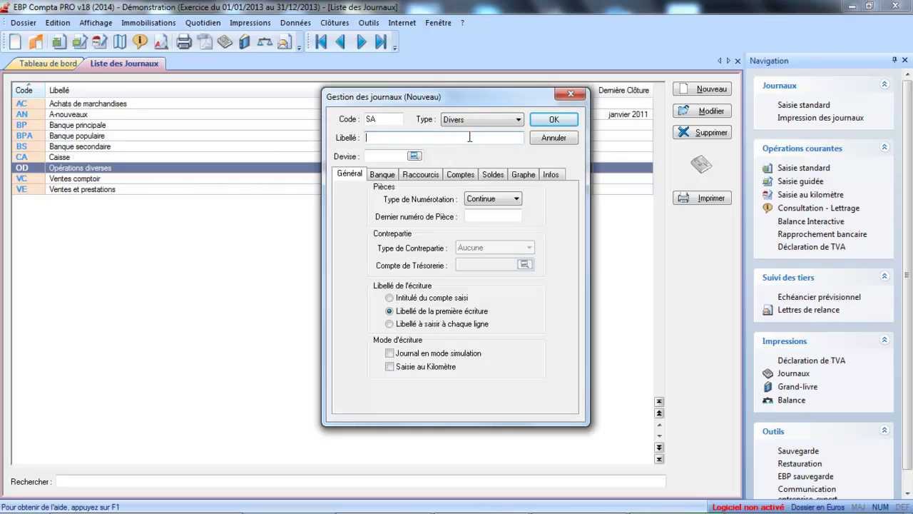
text(Salaire)
key(Tab)
click(538, 119)
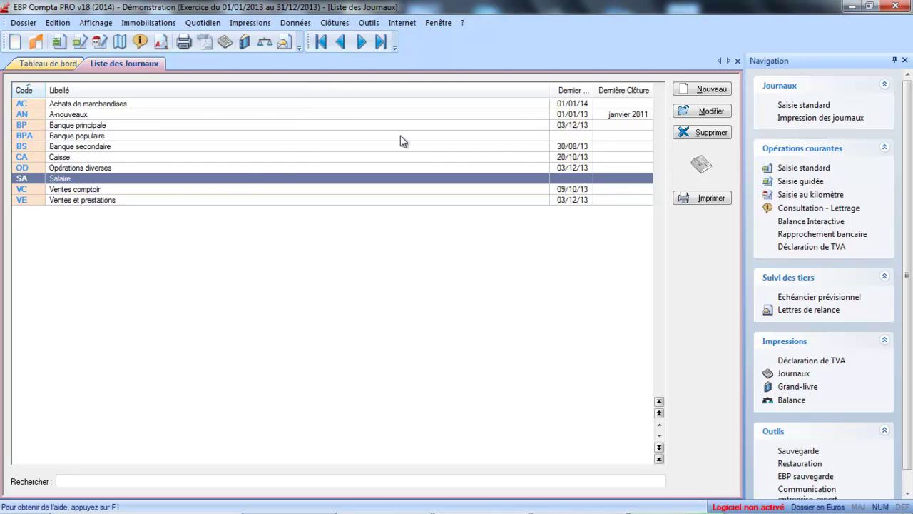
In the Ventes et prestations journal, clear the last document number, set the numbering type to Manuelle and save the journal
click(160, 203)
double_click(159, 203)
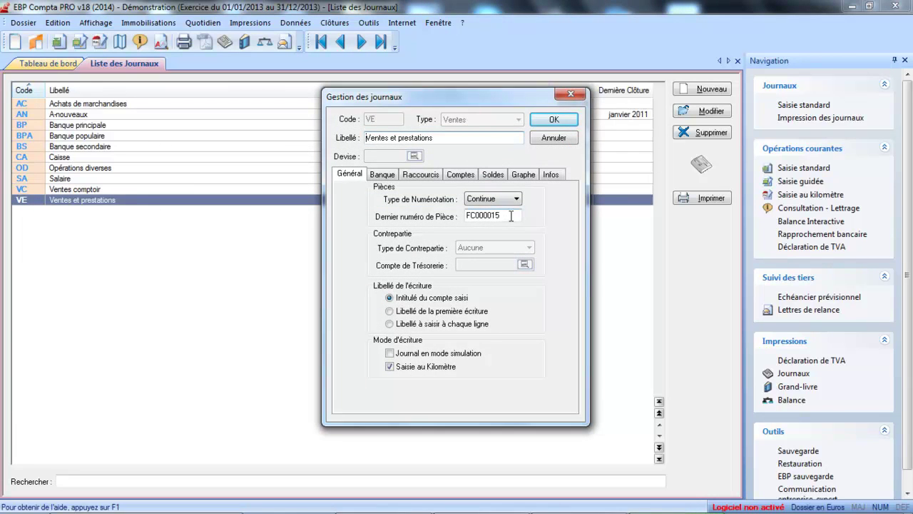
drag(510, 220, 407, 221)
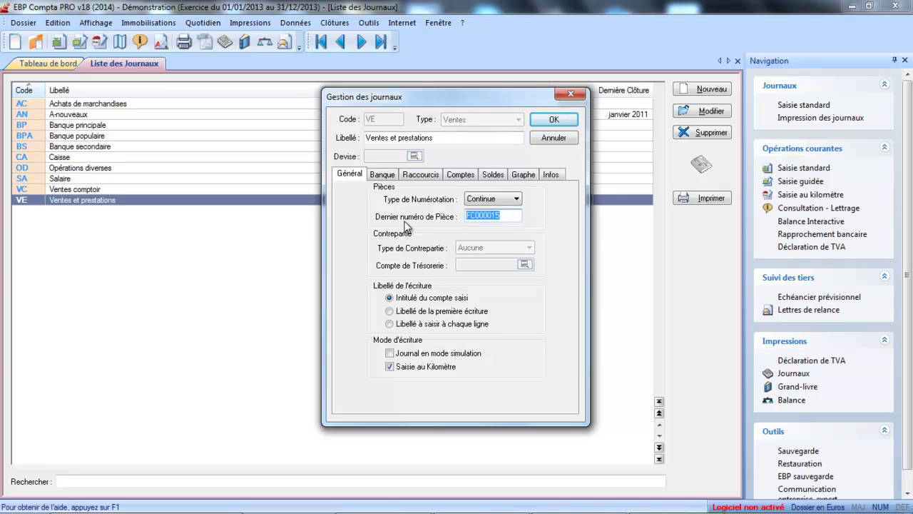
key(Delete)
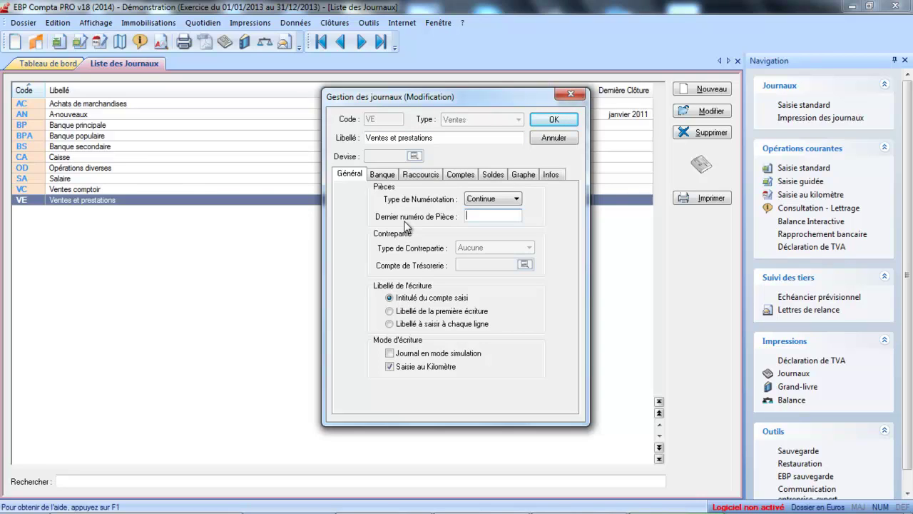
click(499, 200)
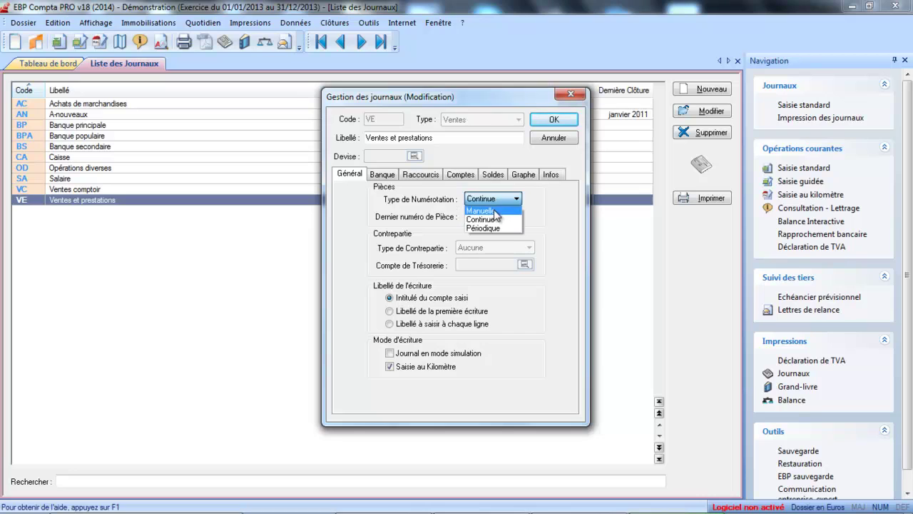
click(495, 211)
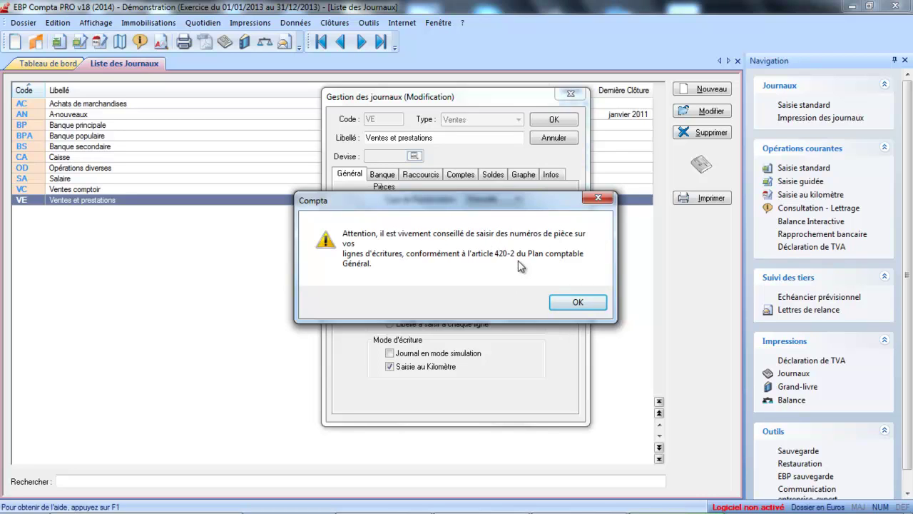
click(578, 302)
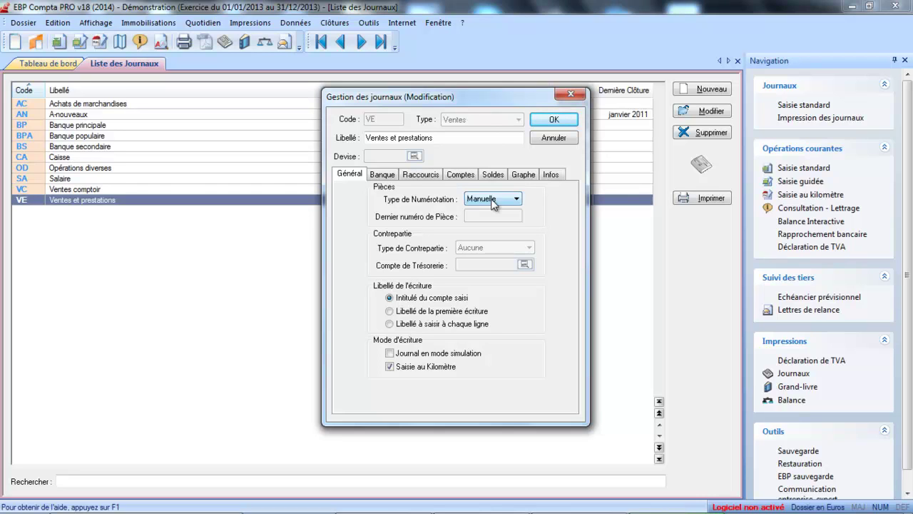
click(553, 122)
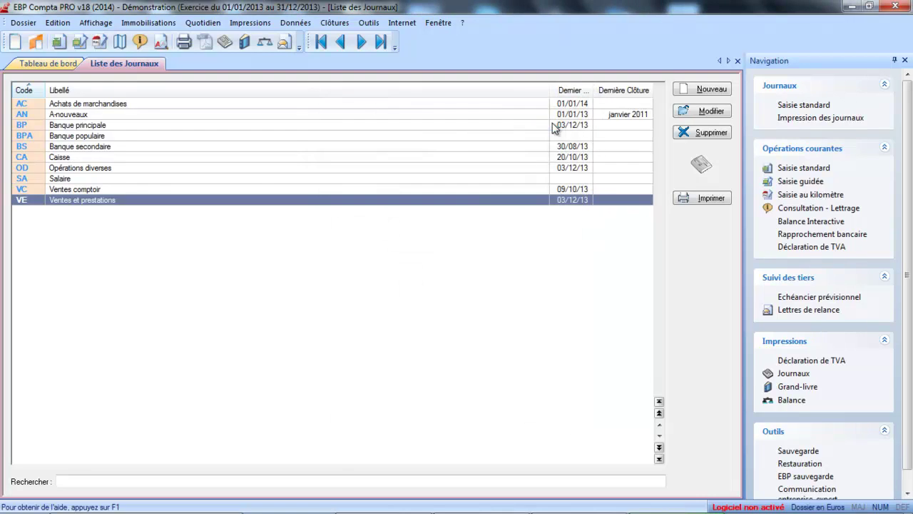